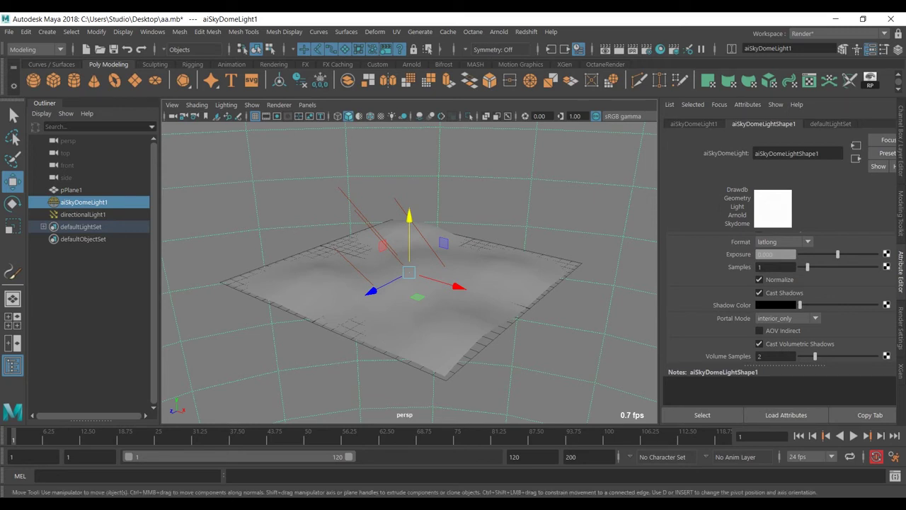
Zoom in and select pPlane1 in the Outliner instead of the sky dome light.
scroll(409, 273, up, 2)
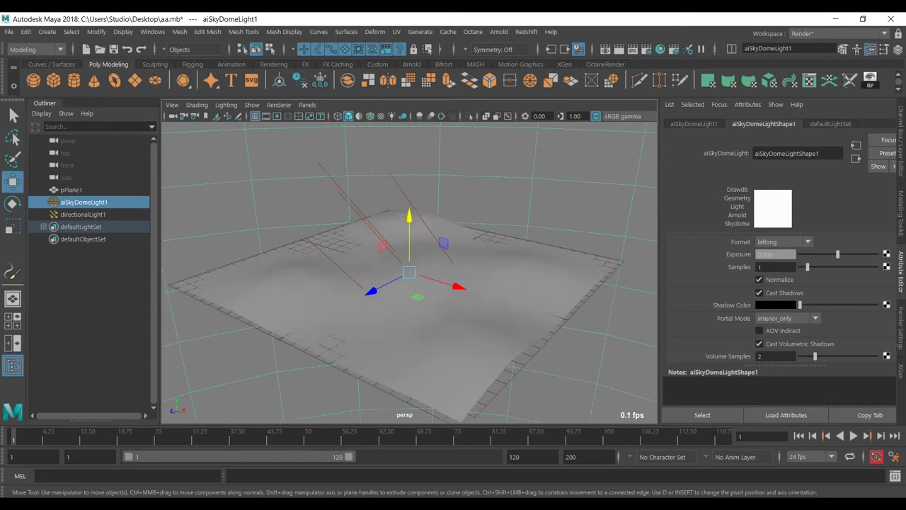
click(71, 190)
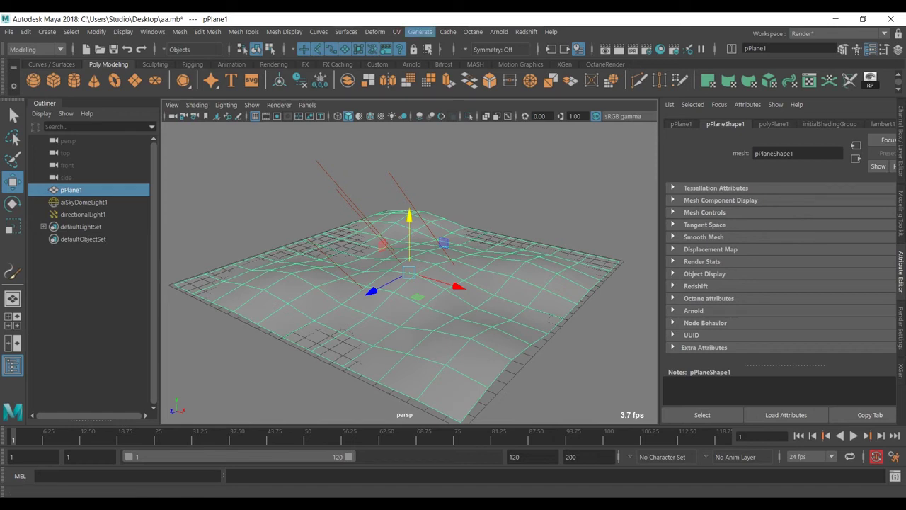
Make pPlane1 paintable and load the grassOrnament.mel brush from Paint_Effects/Grasses.
click(419, 31)
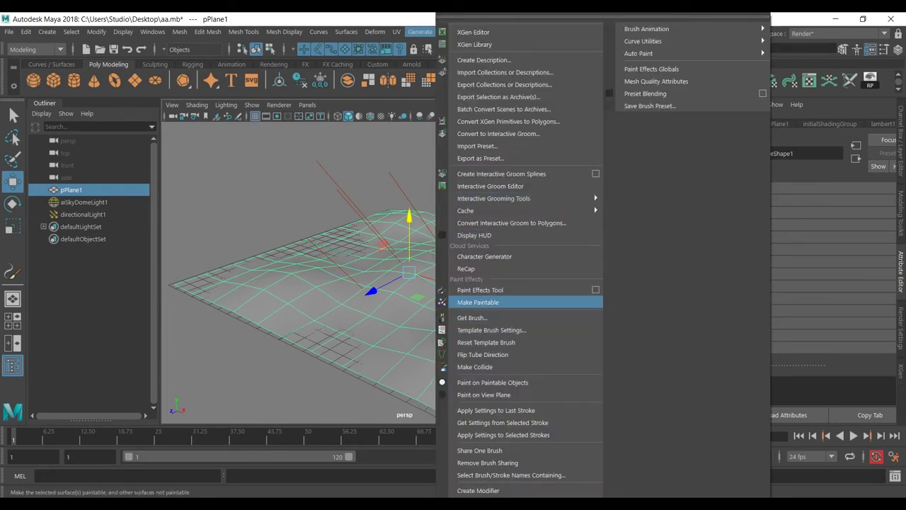
click(478, 301)
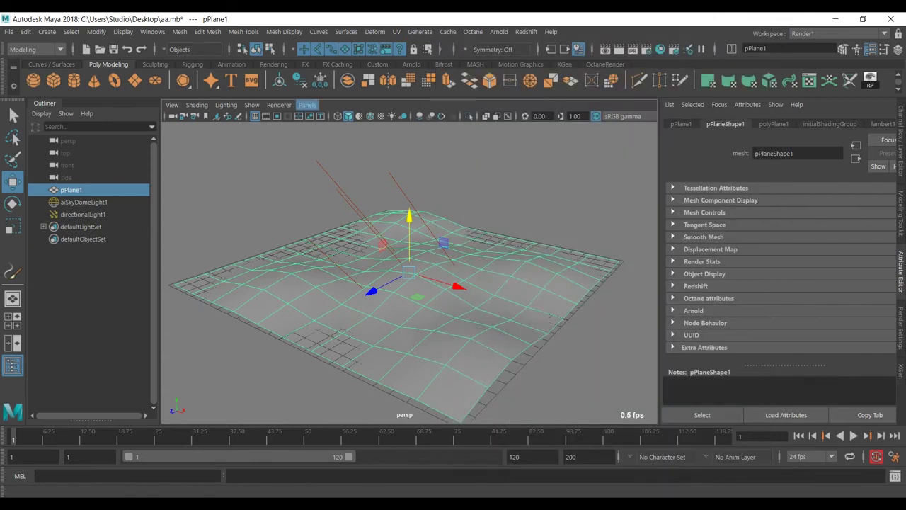
click(420, 32)
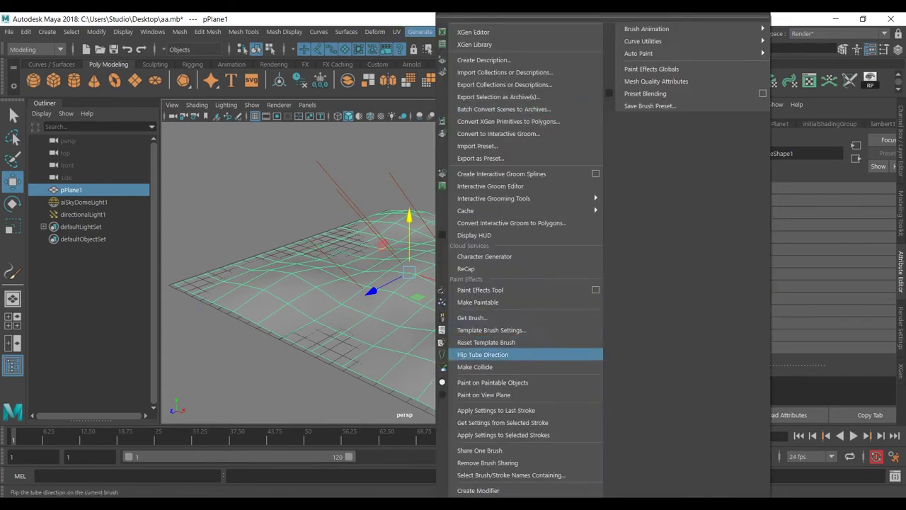
click(488, 318)
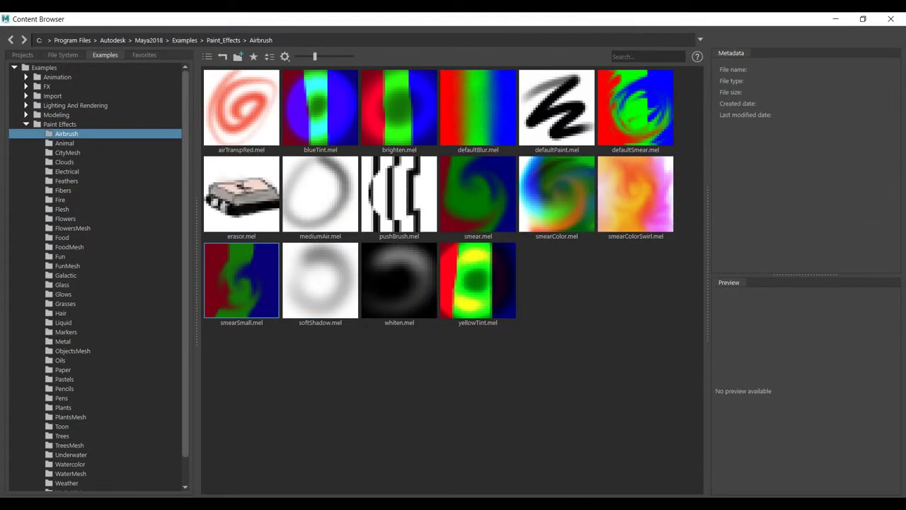
click(65, 303)
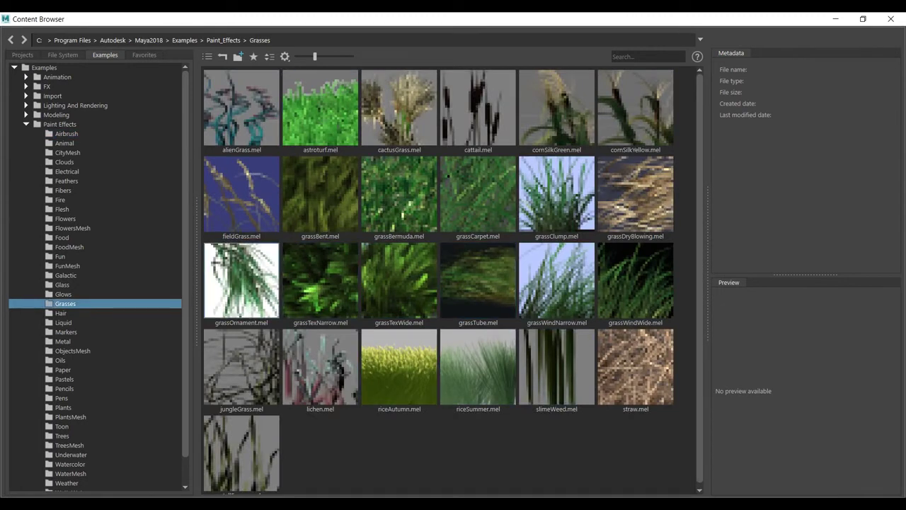
click(241, 280)
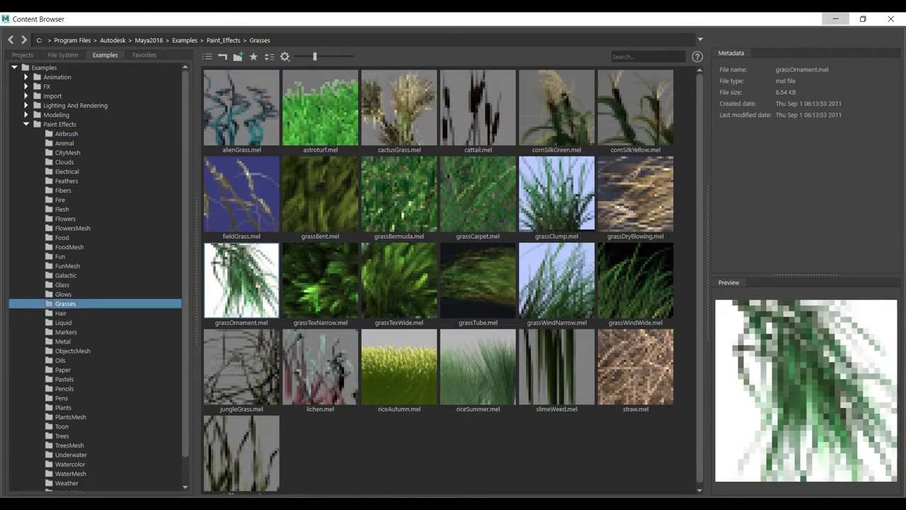
click(835, 19)
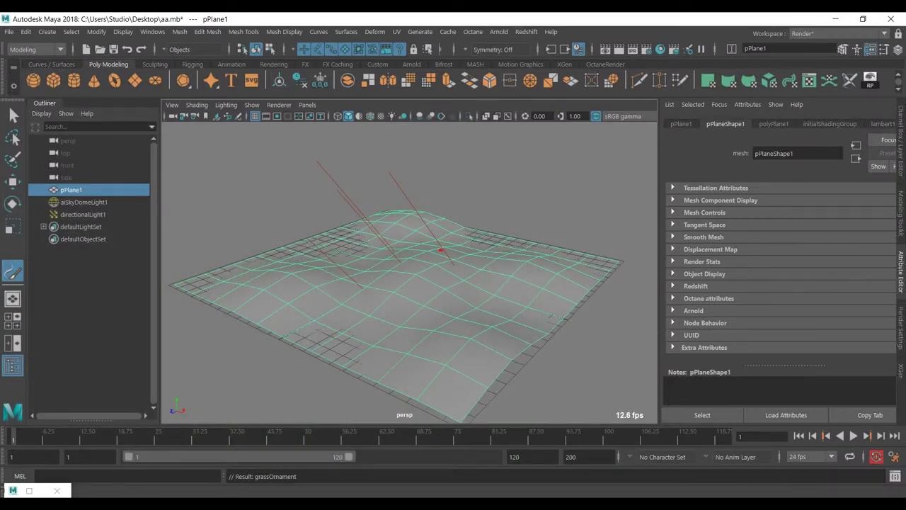
Paint grass strokes, undoing until one straight diagonal stroke crosses the plane.
alt+drag(411, 283, 438, 252)
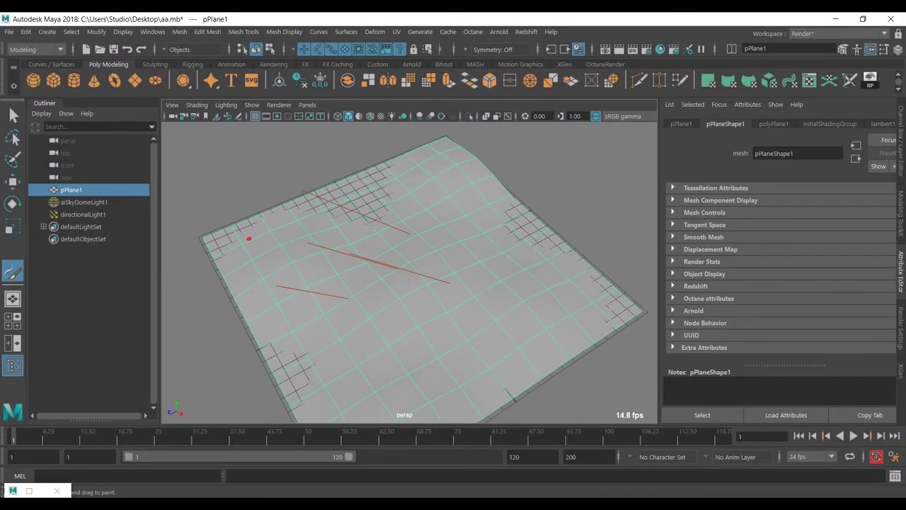
mouse_move(248, 239)
mouse_down()
mouse_move(283, 227)
mouse_move(425, 276)
mouse_move(443, 266)
mouse_up()
key(ctrl+z)
mouse_move(219, 241)
mouse_down()
mouse_move(467, 220)
mouse_move(551, 306)
mouse_move(460, 366)
mouse_move(333, 303)
mouse_move(251, 286)
mouse_up()
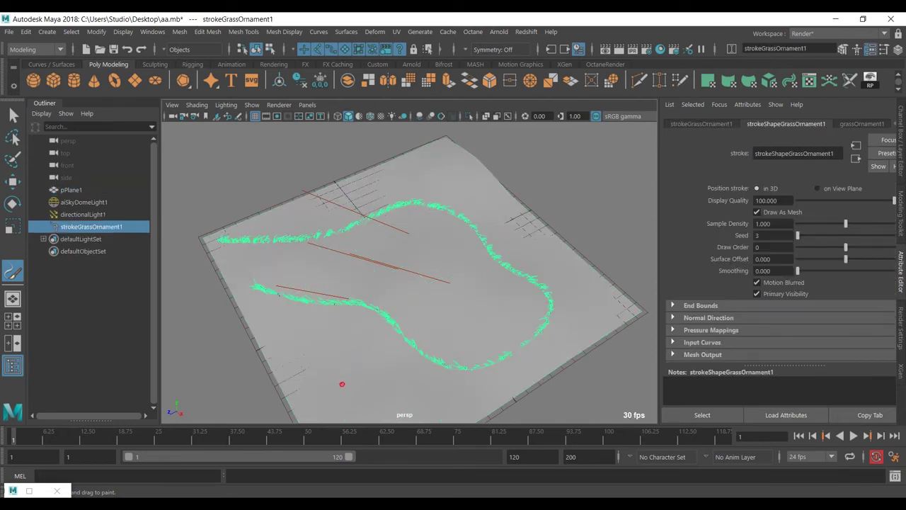
key(ctrl+z)
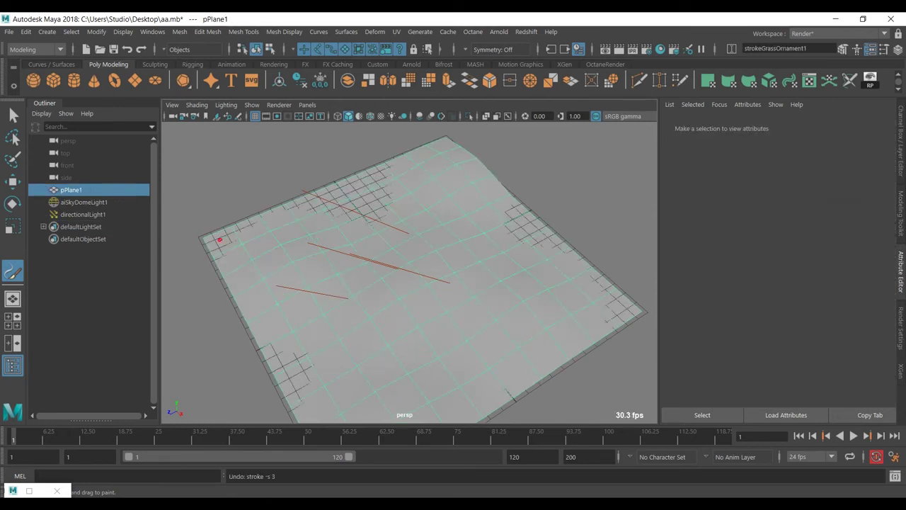
drag(214, 239, 617, 316)
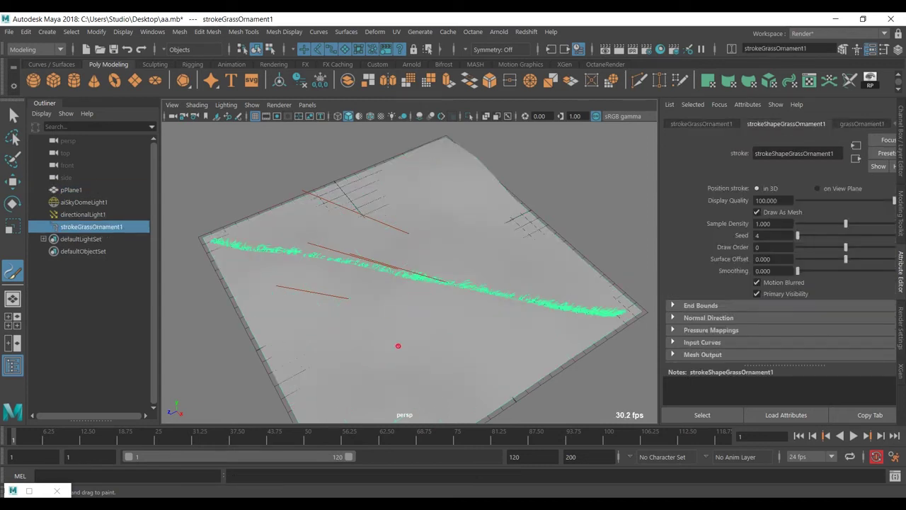
Switch to the Select tool and tumble low over the grassy plane.
click(12, 115)
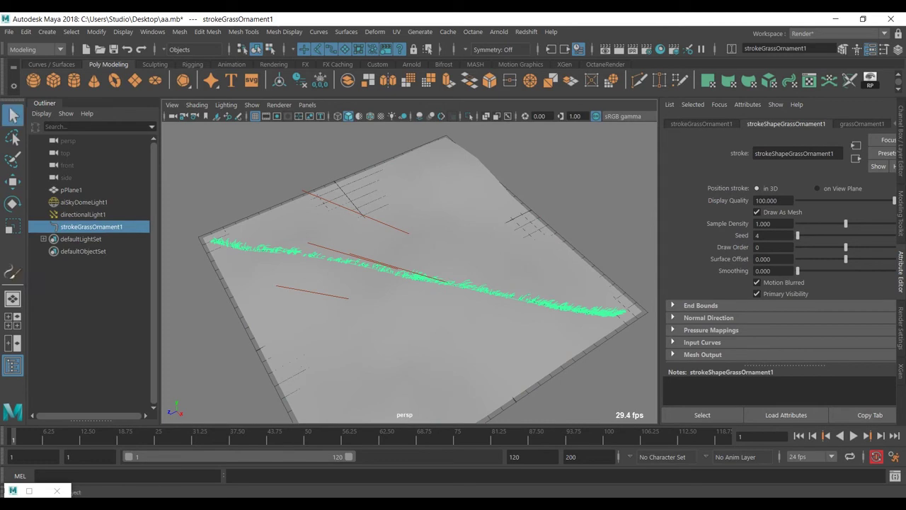
scroll(409, 272, up, 3)
mouse_move(409, 298)
alt+mouse_down()
mouse_move(386, 237)
mouse_move(375, 255)
alt+mouse_up()
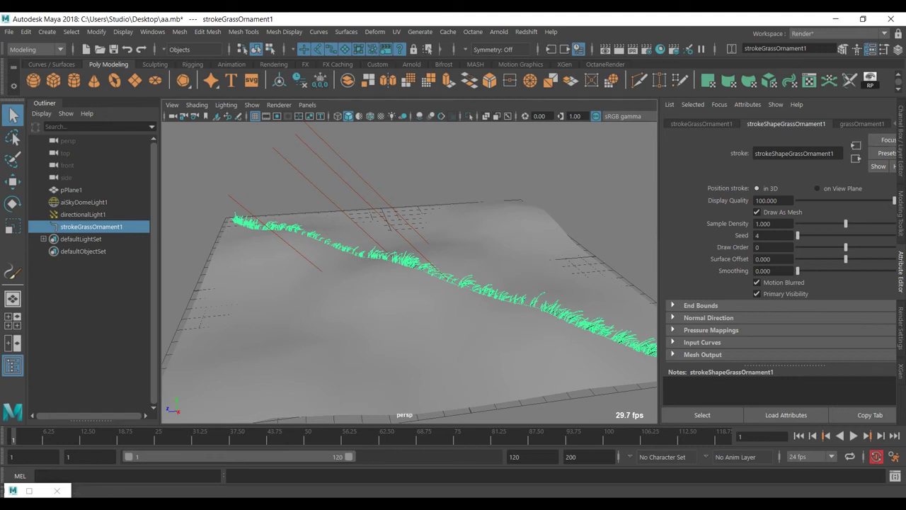
Show the grassOrnament1 brush attributes in a wider Attribute Editor with Brush Profile expanded.
click(861, 124)
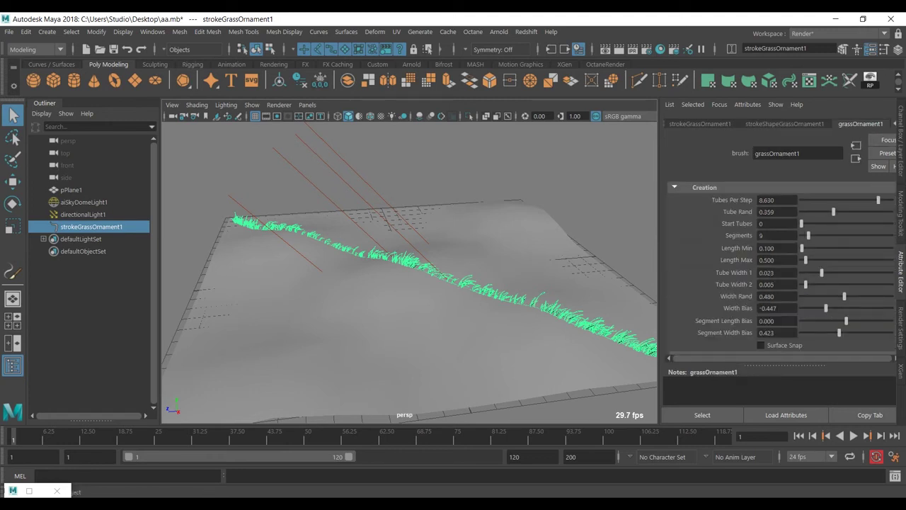
drag(660, 354, 617, 353)
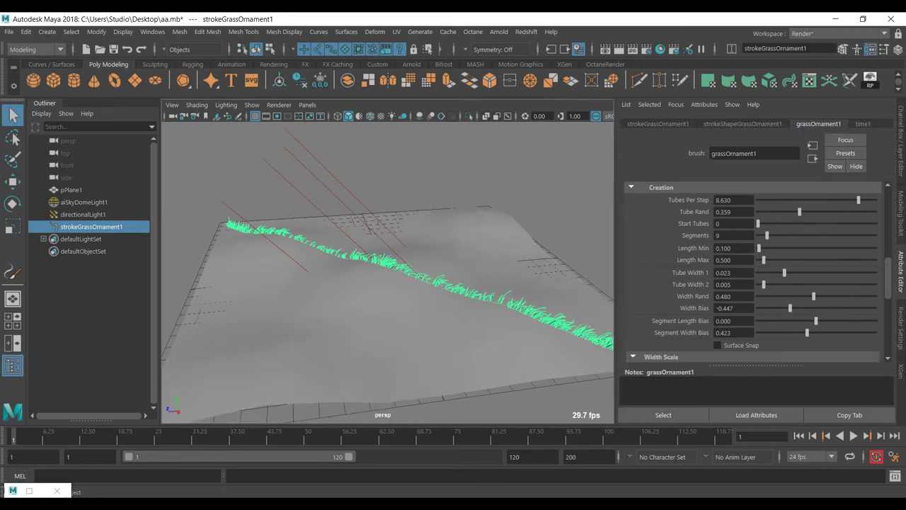
scroll(750, 269, up, 5)
scroll(750, 269, up, 2)
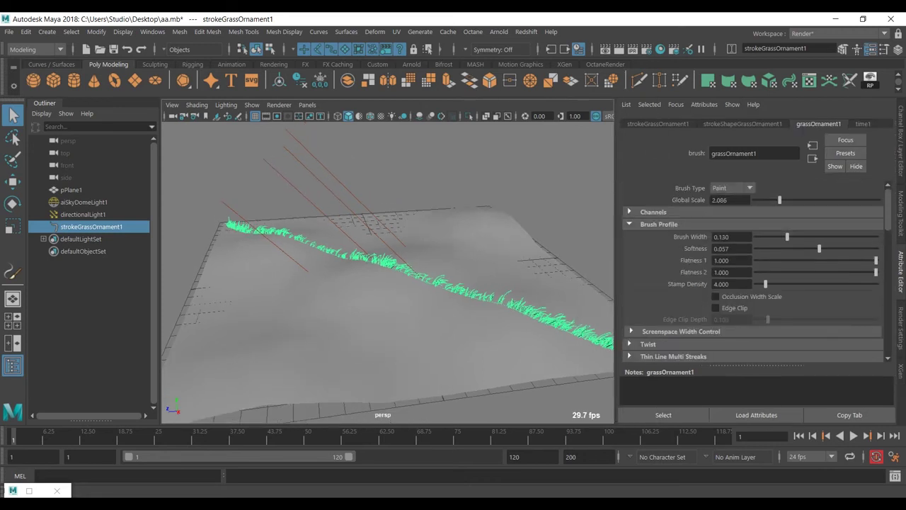
click(659, 223)
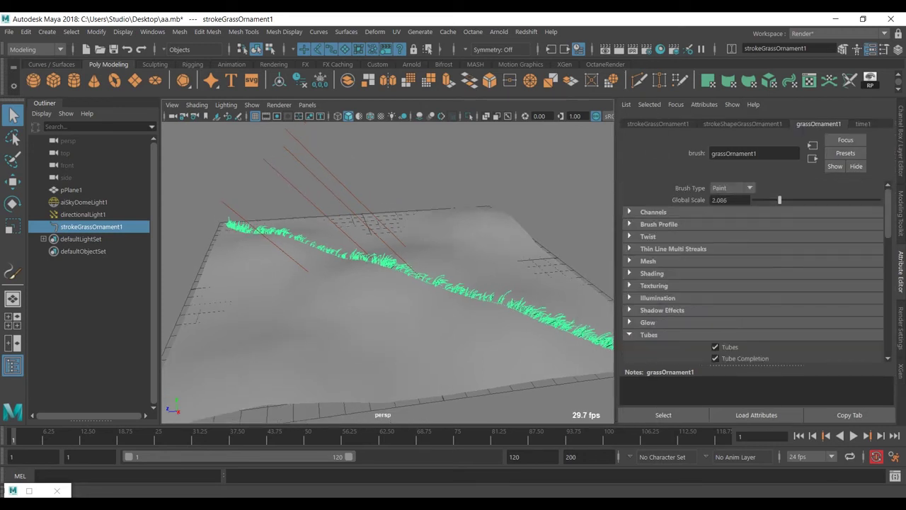
click(659, 224)
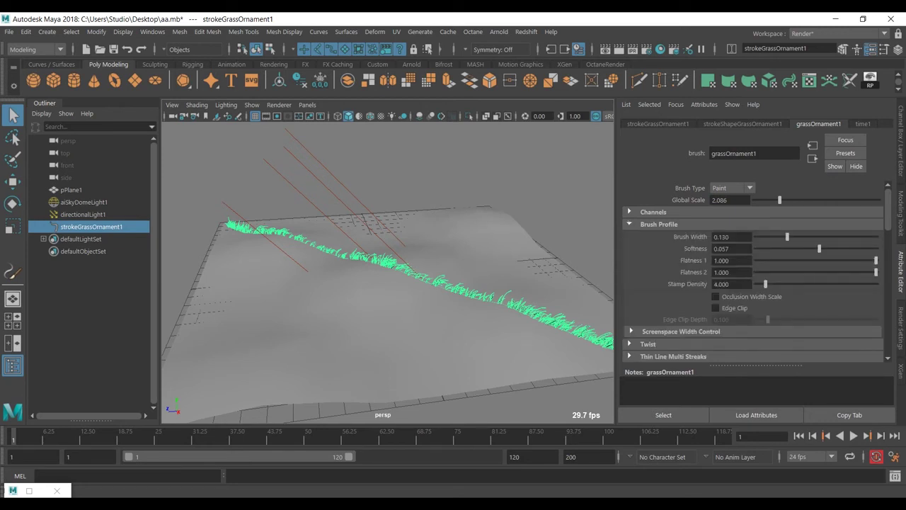
Try Brush Width values of 0.5, 10 and 15, framing the plane to compare.
drag(787, 237, 875, 237)
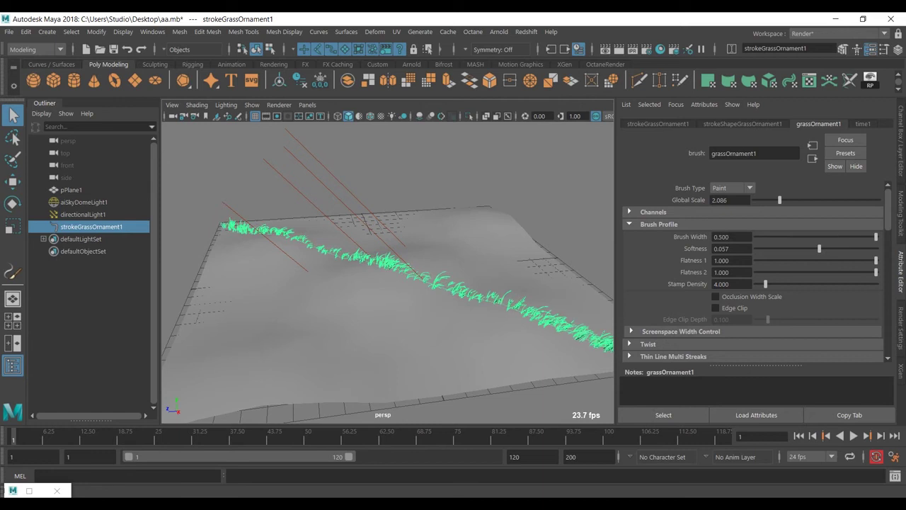
click(730, 236)
text(10)
key(Return)
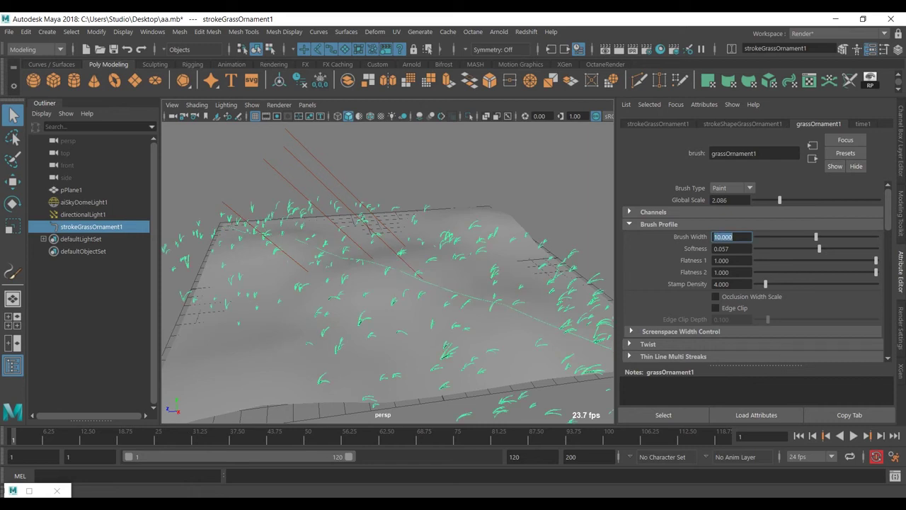
text(15)
key(Return)
key(f)
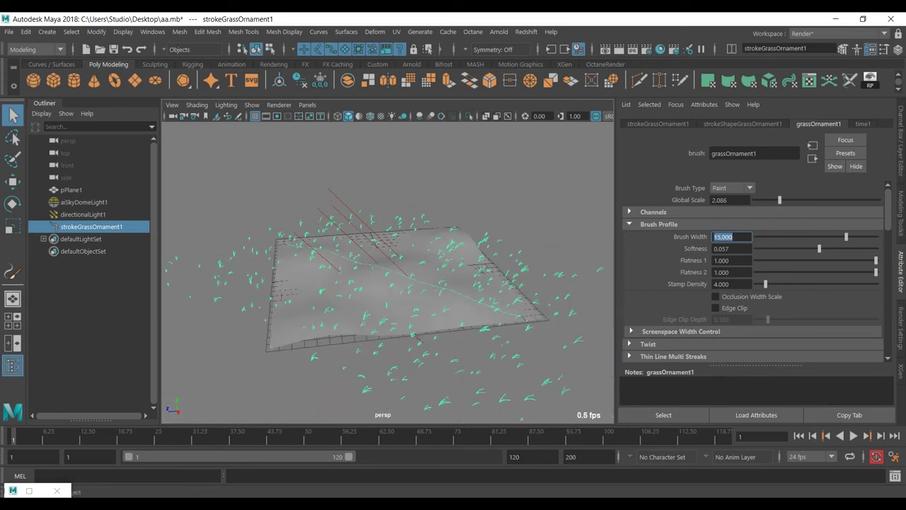
alt+drag(389, 283, 368, 326)
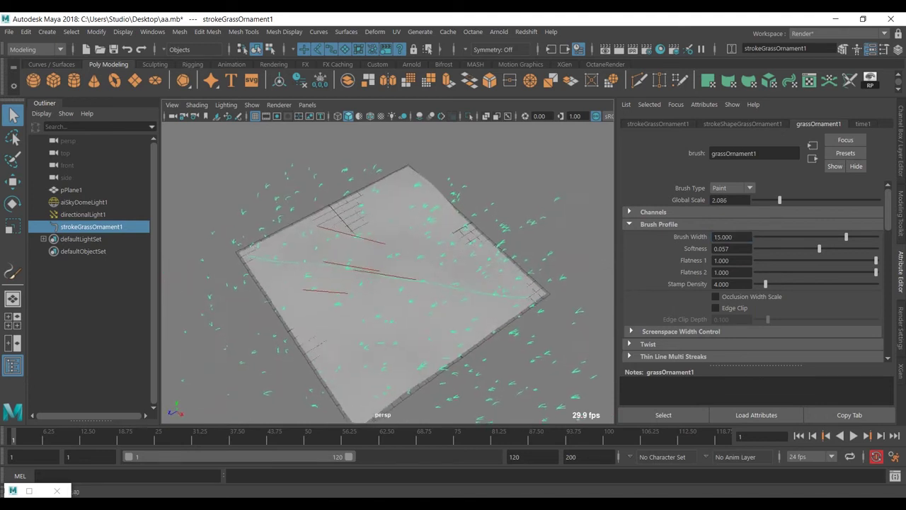
Set Brush Width to 18, then settle on 16.
double_click(731, 237)
text(18)
key(Return)
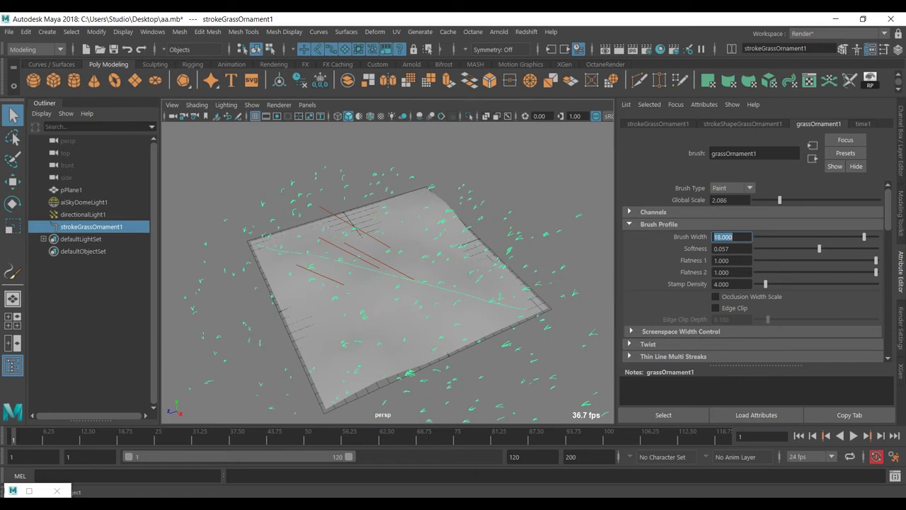
scroll(403, 293, up, 3)
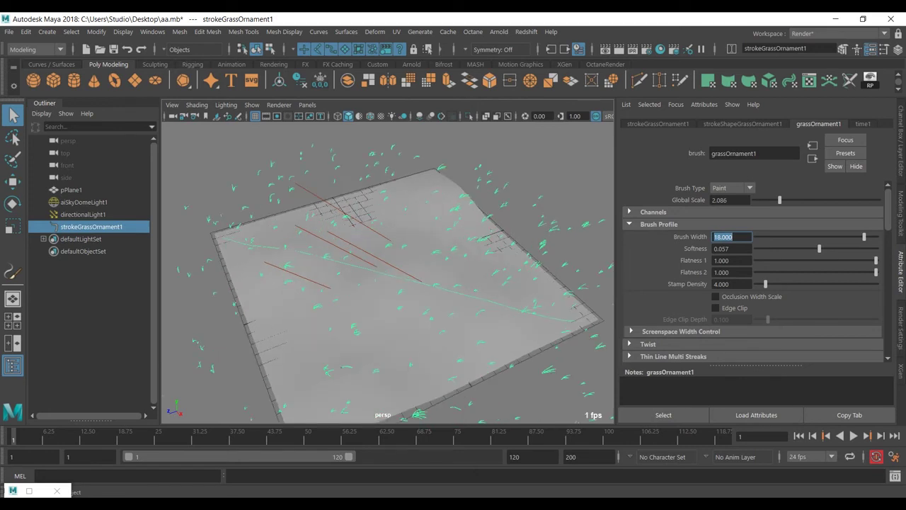
text(16)
key(Return)
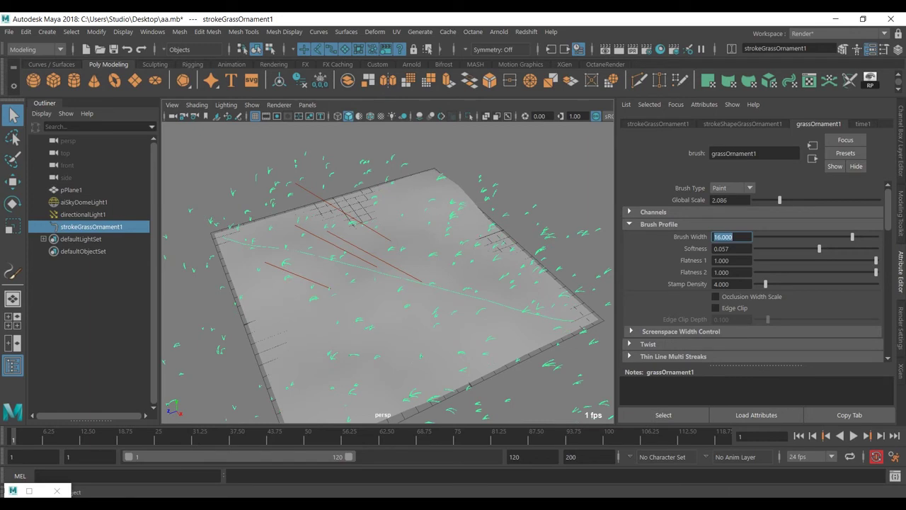
Scroll through the grassOrnament1 brush attributes in the Attribute Editor.
scroll(754, 269, down, 3)
scroll(754, 269, down, 3)
scroll(753, 269, down, 3)
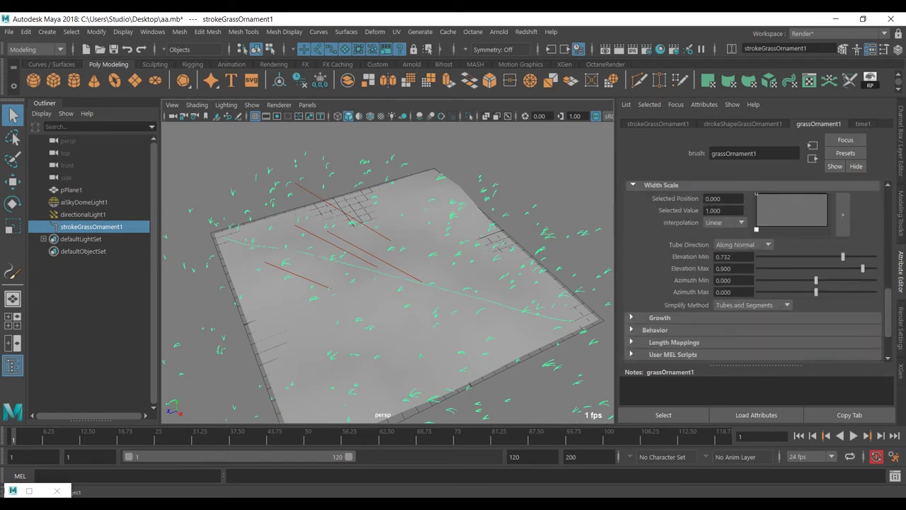
scroll(753, 269, down, 3)
scroll(754, 269, up, 2)
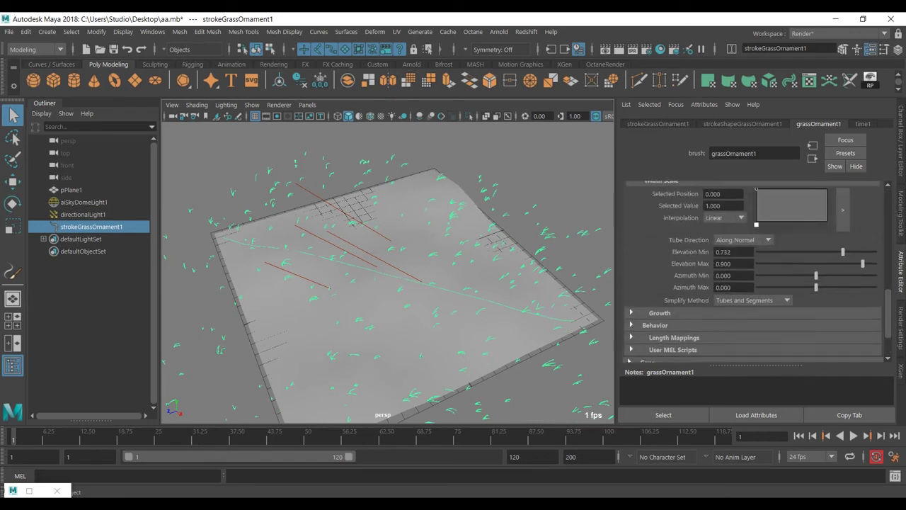
scroll(753, 269, up, 3)
scroll(754, 269, up, 3)
scroll(754, 268, down, 1)
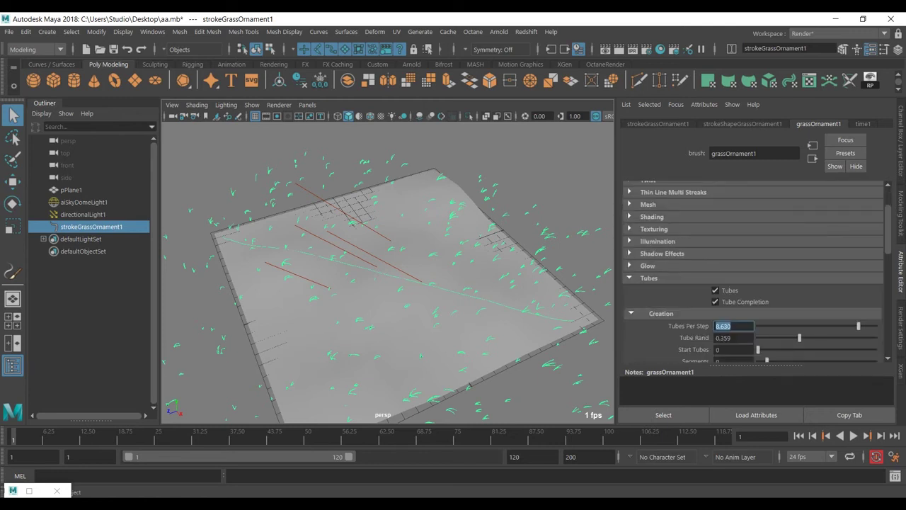
Enable Surface Snap under Tubes > Creation and restore Tubes Per Step to 10.
scroll(754, 269, down, 2)
scroll(754, 269, down, 1)
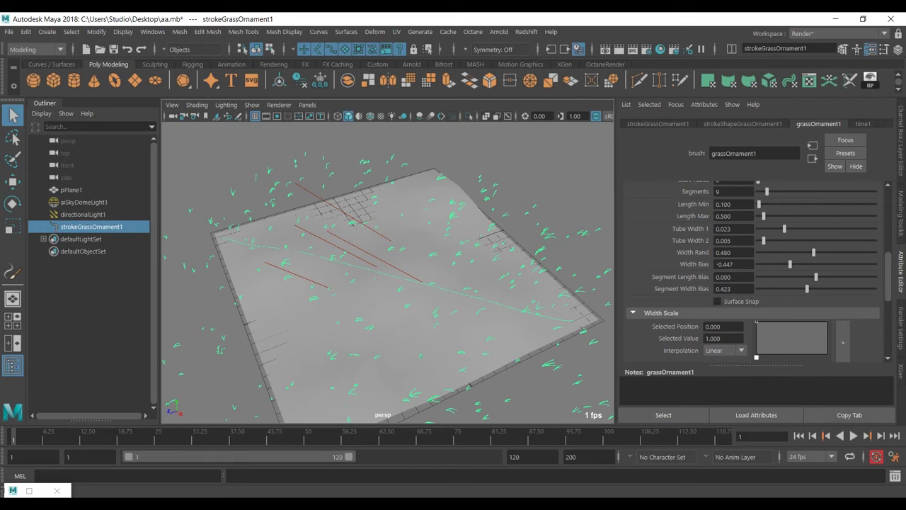
scroll(754, 269, down, 2)
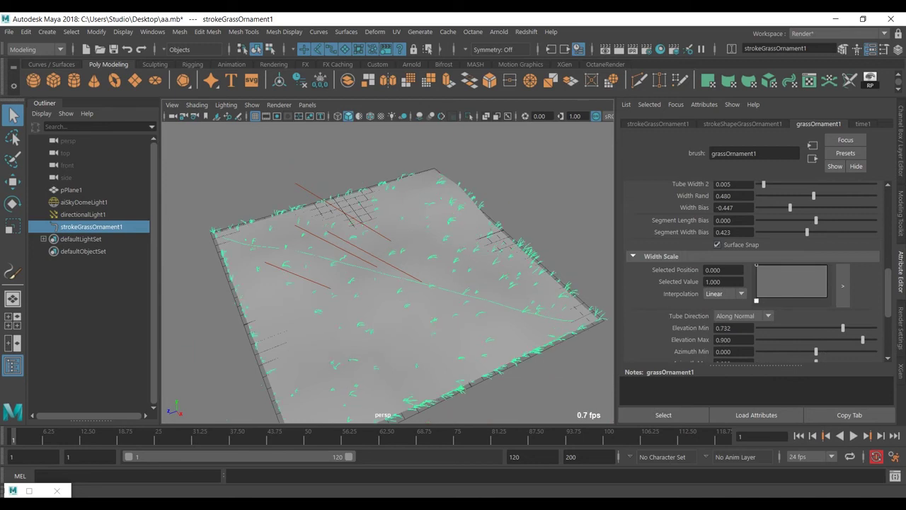
mouse_move(390, 283)
alt+mouse_down()
mouse_move(411, 276)
mouse_move(404, 273)
mouse_move(446, 283)
mouse_move(411, 276)
alt+mouse_up()
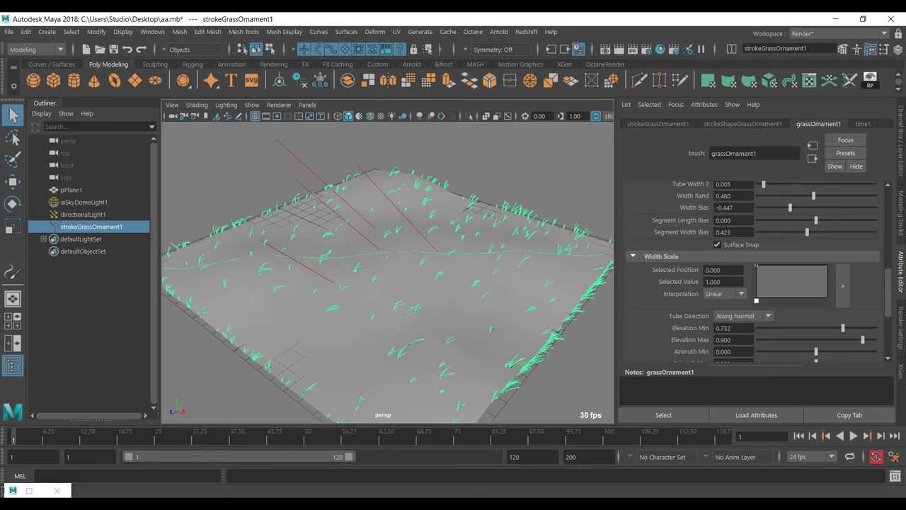
key(ctrl+z)
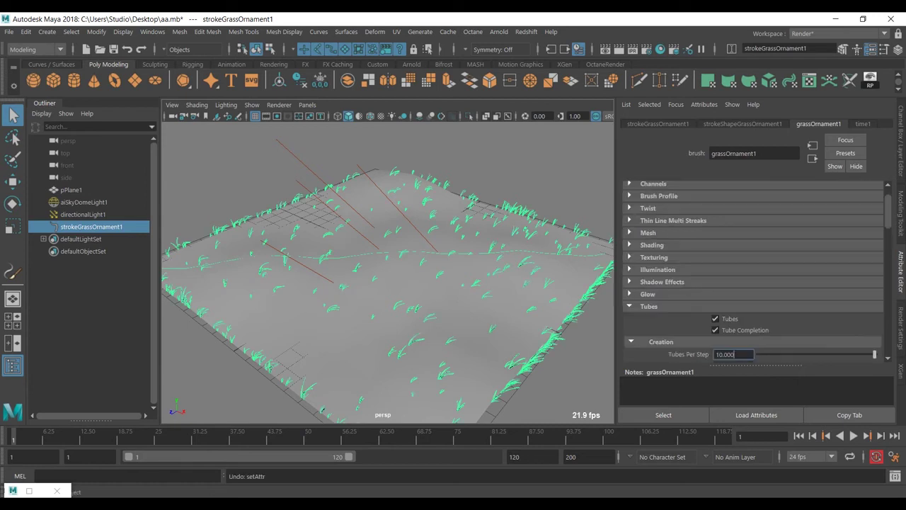
Raise Tubes Per Step to 120, then drag it up to about 214.737.
scroll(754, 283, down, 2)
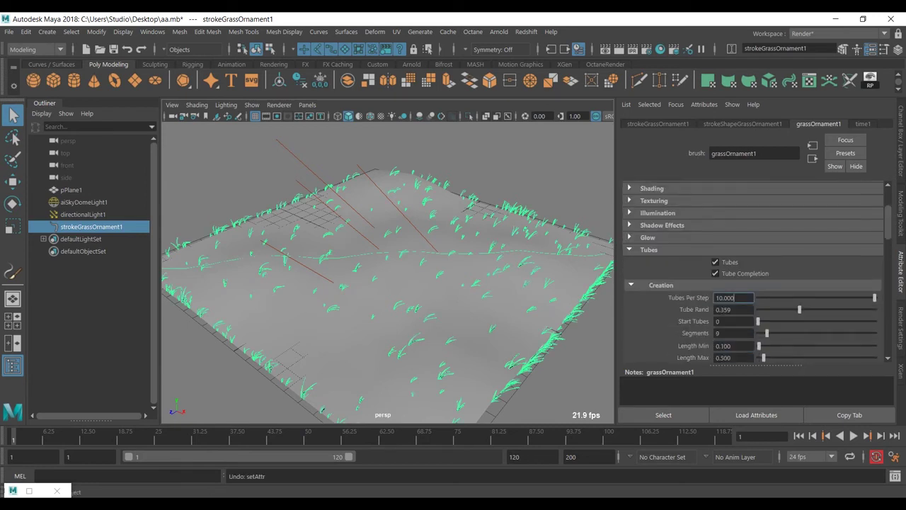
scroll(754, 283, down, 1)
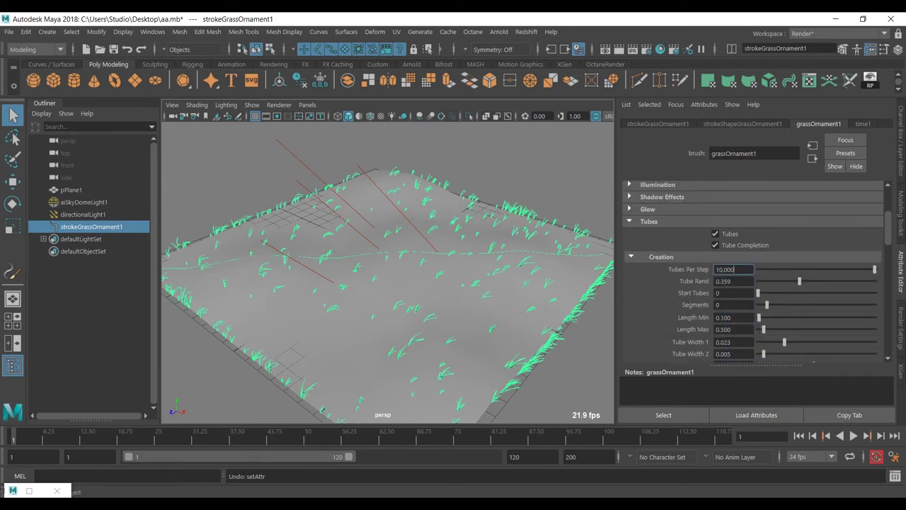
double_click(725, 269)
text(12)
text(0)
key(Return)
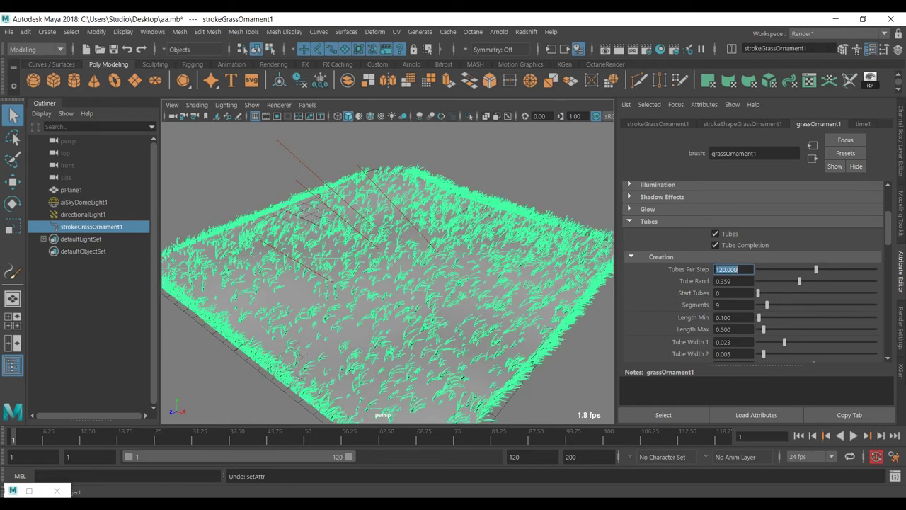
drag(816, 269, 861, 269)
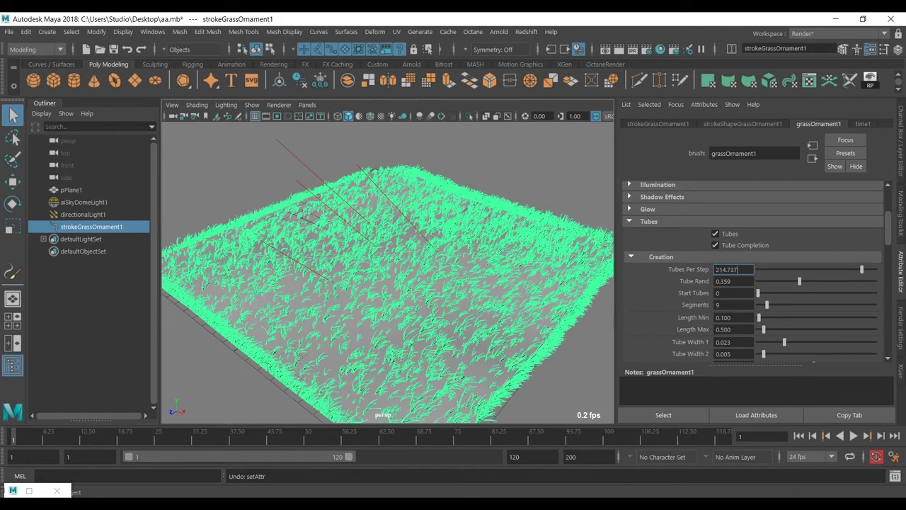
mouse_move(388, 271)
alt+mouse_down()
mouse_move(388, 311)
mouse_move(425, 297)
mouse_move(411, 283)
mouse_move(418, 241)
alt+mouse_up()
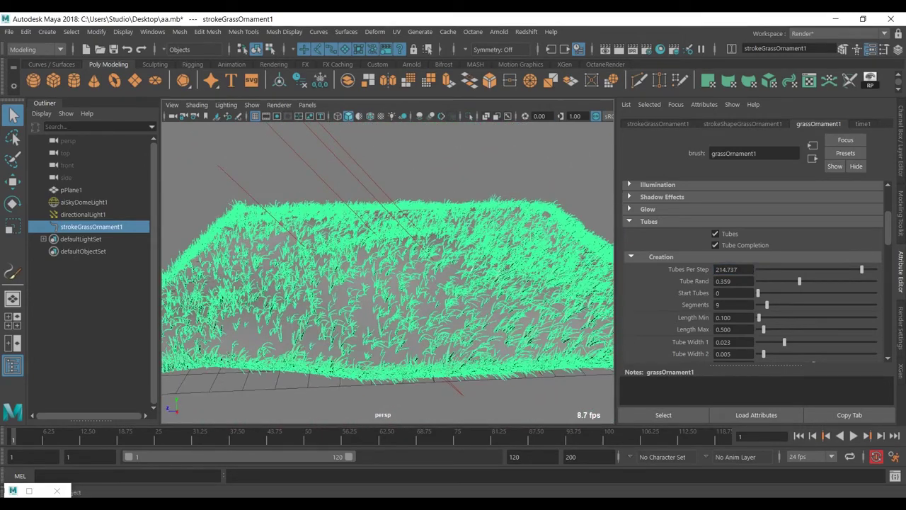
Lower Tube Rand to 0.134 and orbit to inspect the dense grass.
drag(799, 281, 773, 281)
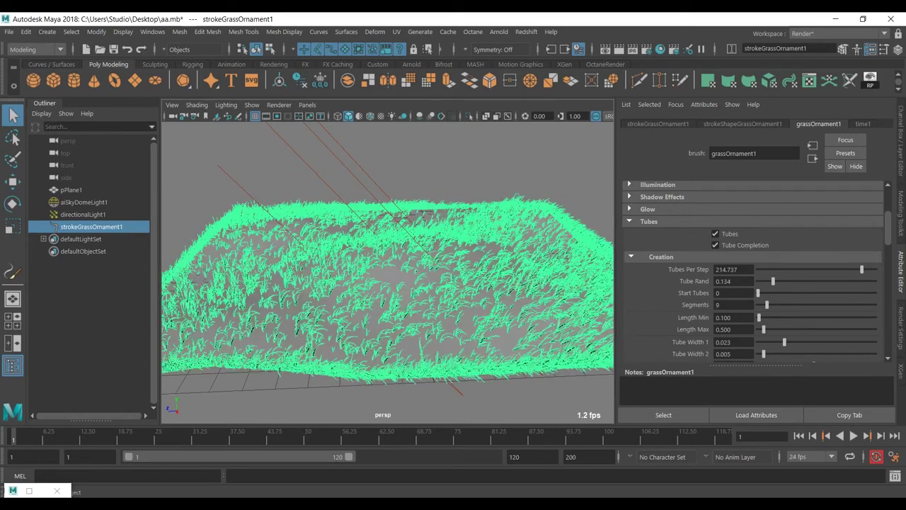
mouse_move(388, 283)
alt+mouse_down()
mouse_move(425, 269)
mouse_move(411, 297)
alt+mouse_up()
alt+drag(390, 283, 361, 279)
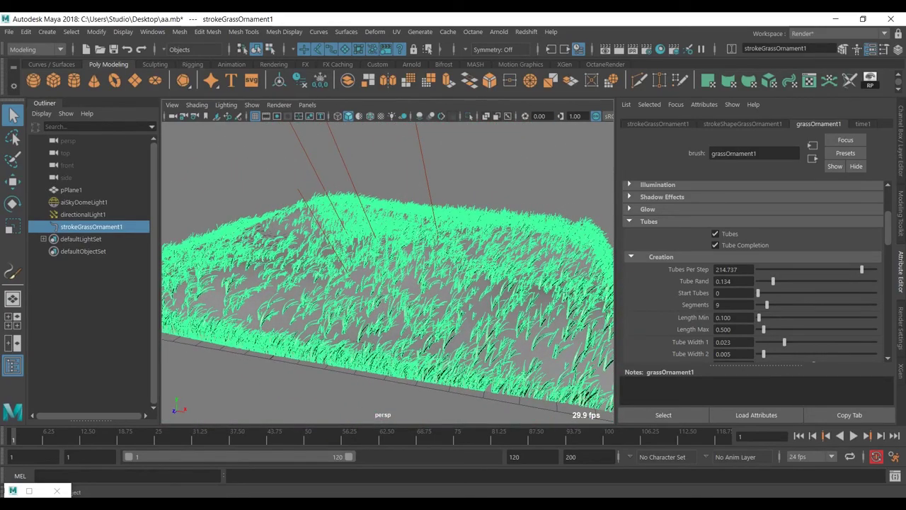
Expand Mesh on grassOrnament1 and Mesh Output on strokeShapeGrassOrnament1, with Output Quads on.
click(742, 124)
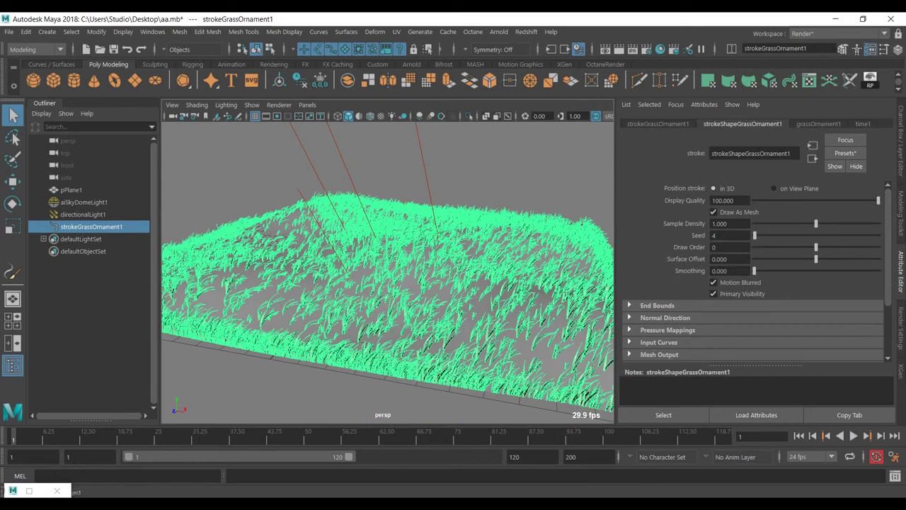
click(818, 124)
scroll(753, 271, up, 4)
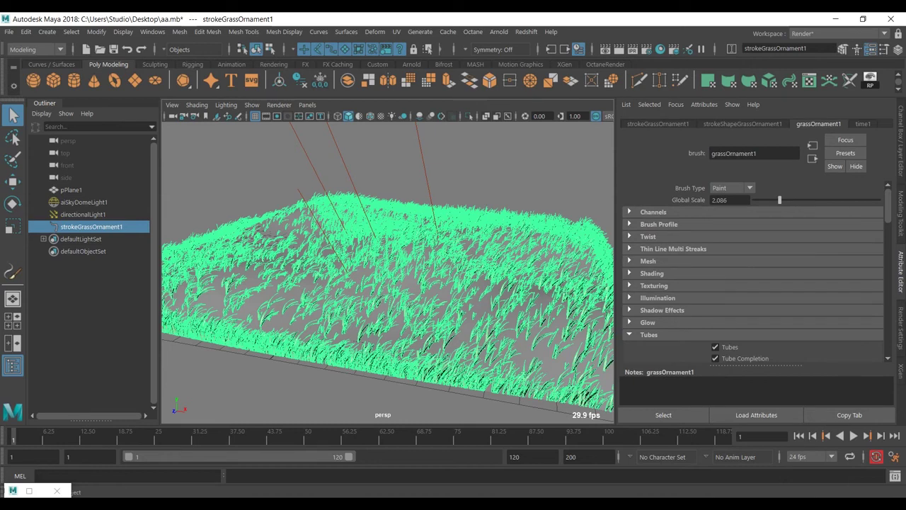
click(648, 261)
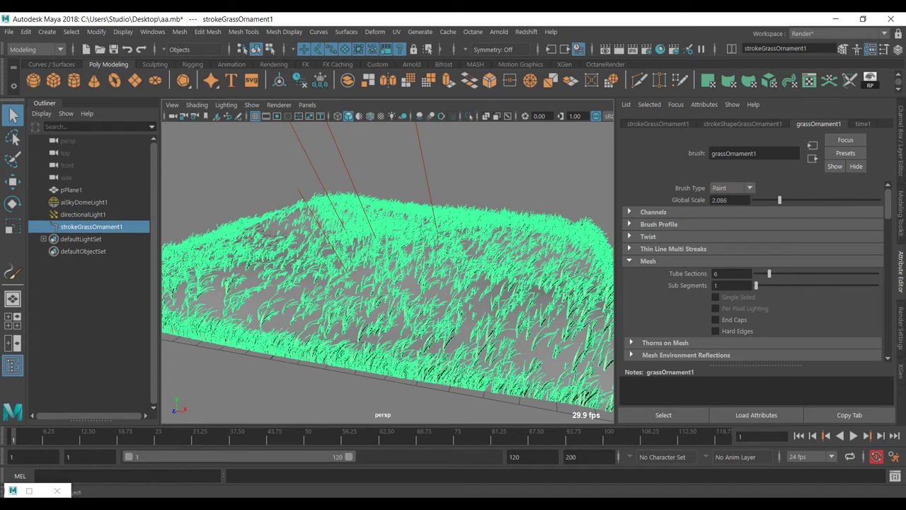
click(742, 124)
scroll(752, 269, down, 5)
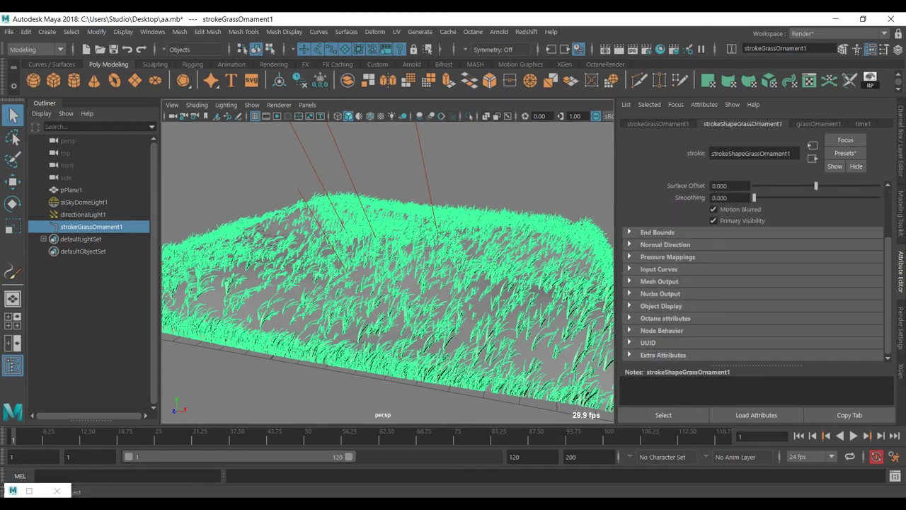
click(659, 281)
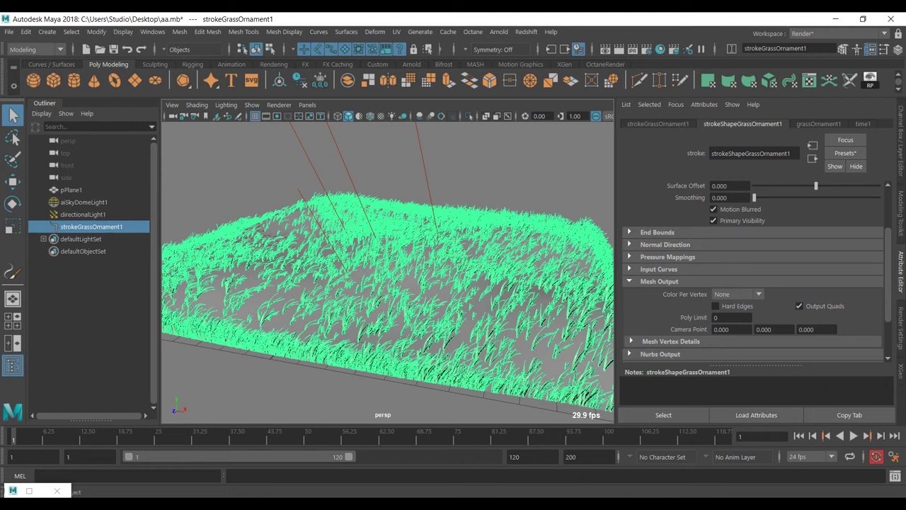
click(153, 32)
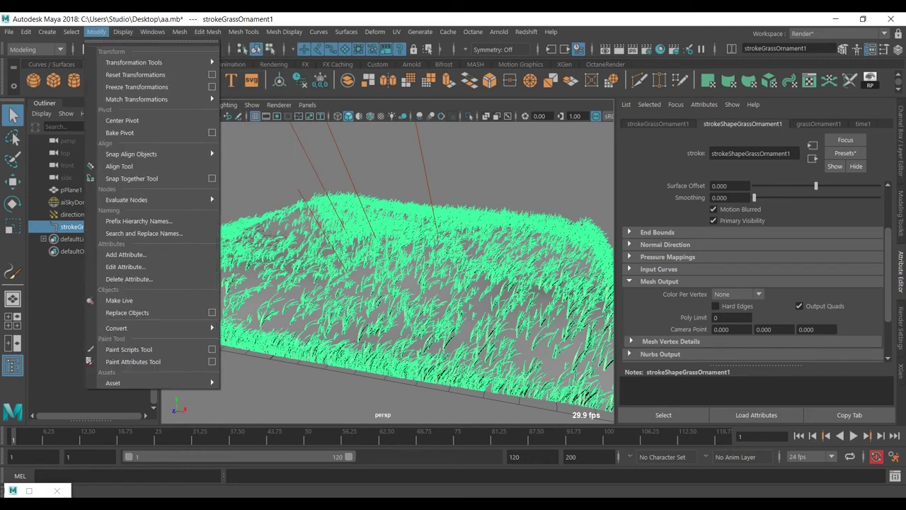
mouse_move(156, 328)
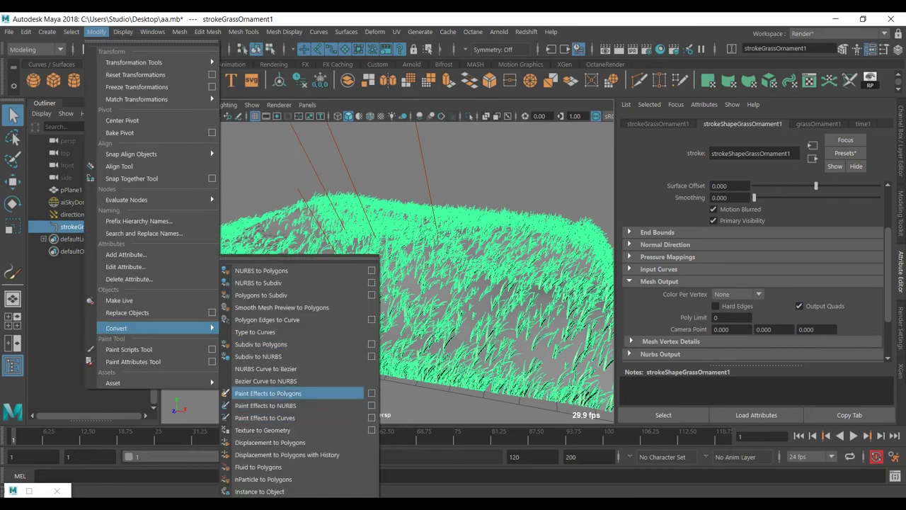
Convert the grass with Paint Effects to Polygons, then select grassOrnament1MeshGroup and the stroke.
click(371, 393)
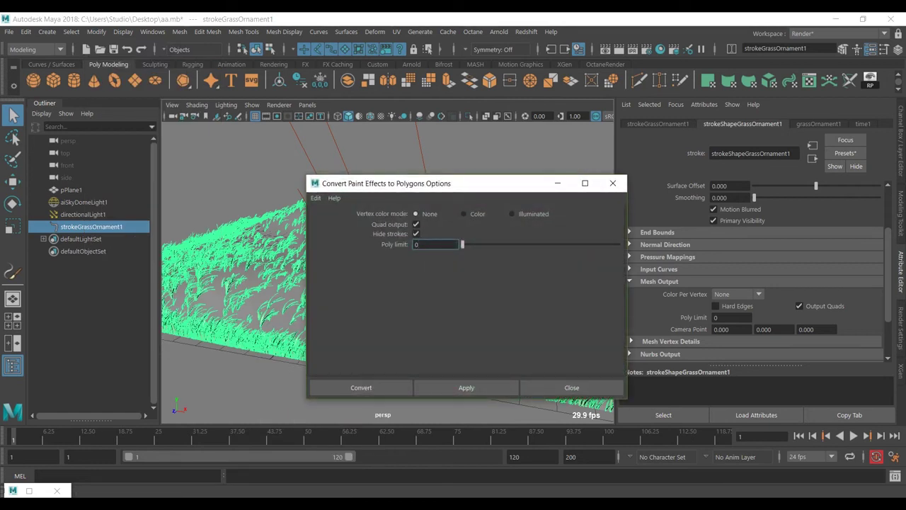
click(361, 387)
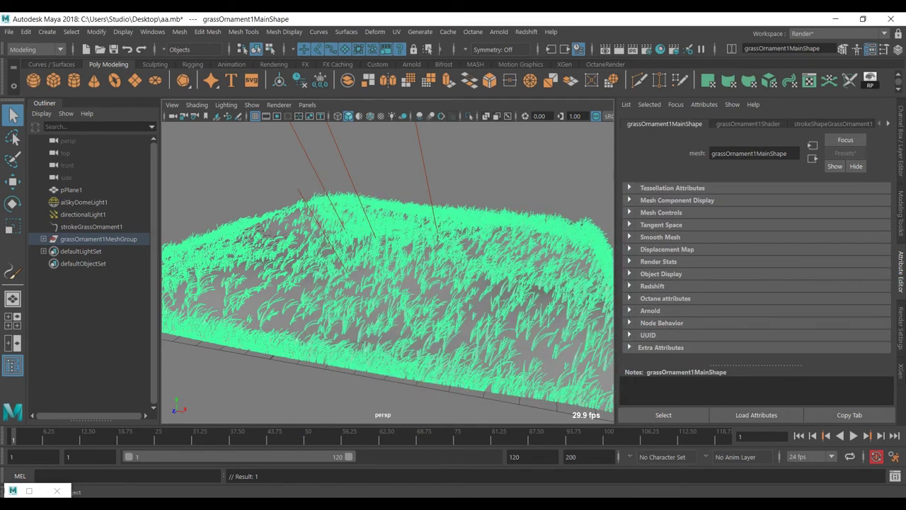
click(84, 202)
click(98, 238)
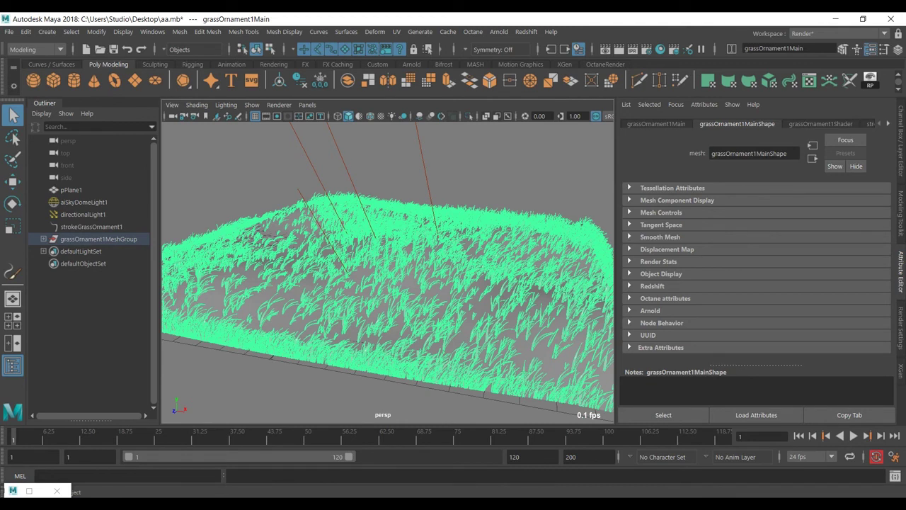
click(91, 227)
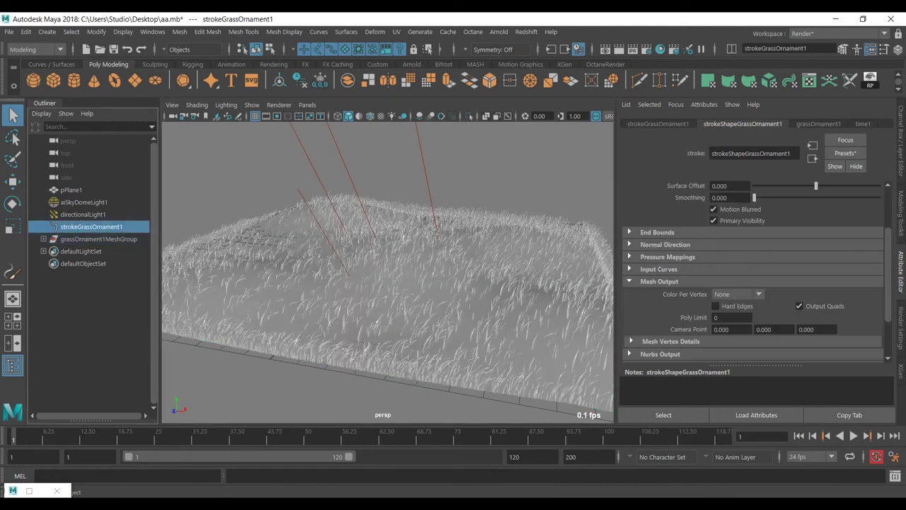